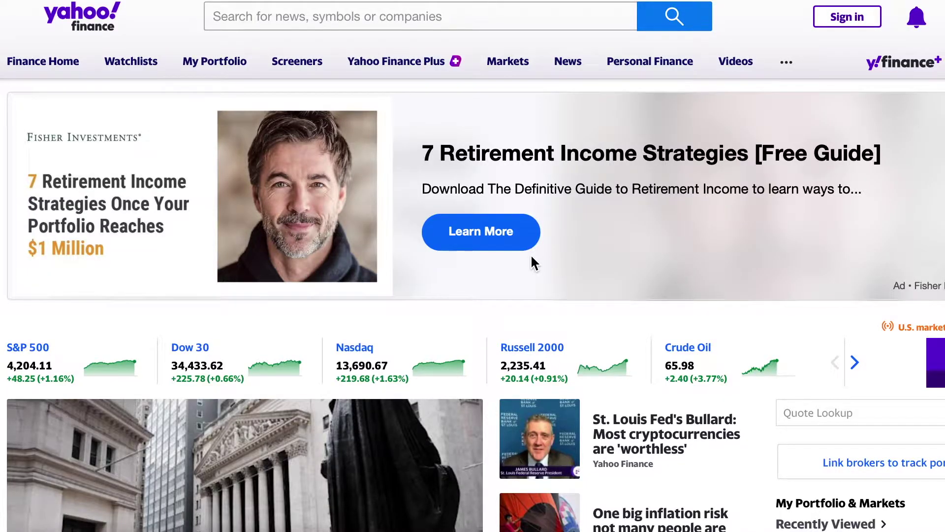
Step: Look up the ticker VZ and open Verizon's historical price data
click(276, 18)
text(vz)
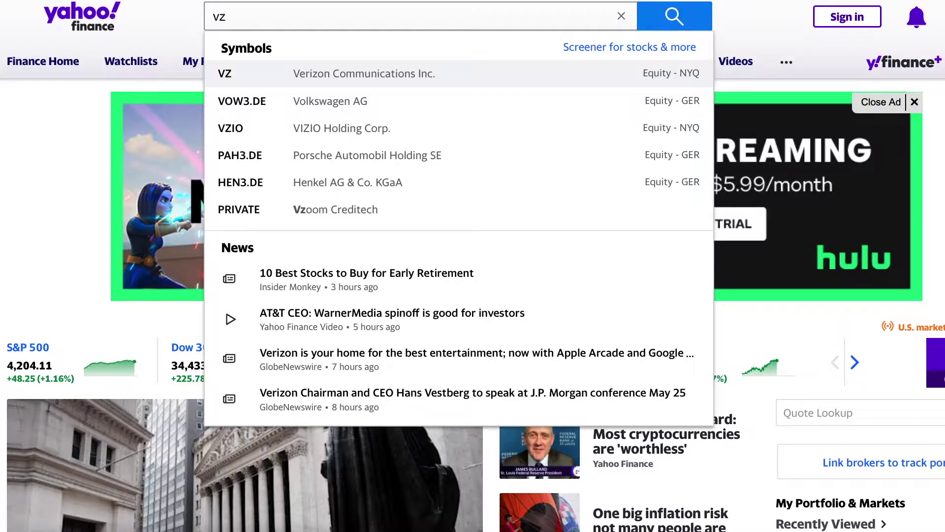
key(Return)
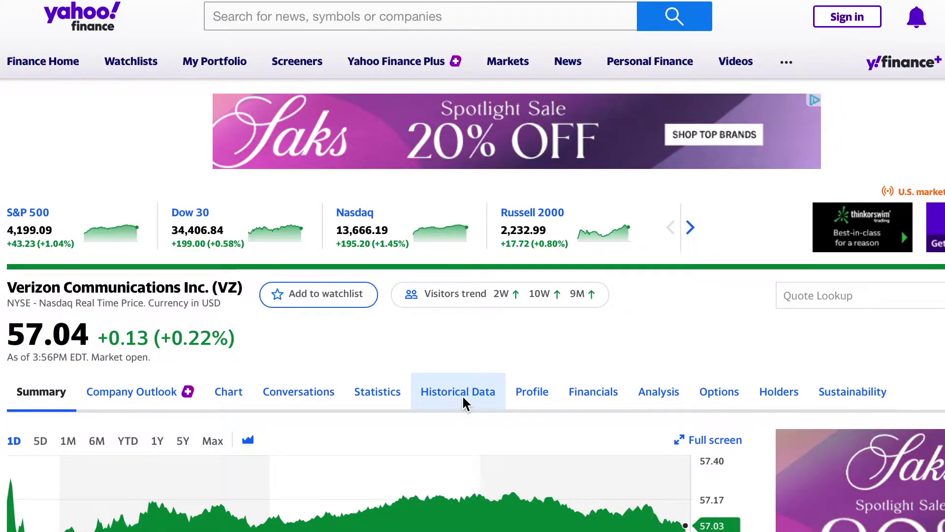
click(463, 399)
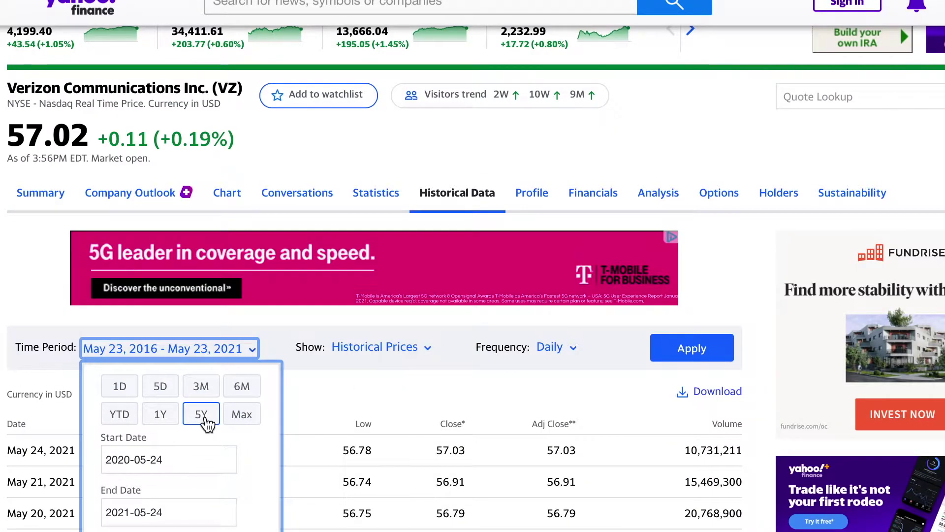
Step: Set the price history to a five-year period with monthly frequency and apply the settings
click(203, 416)
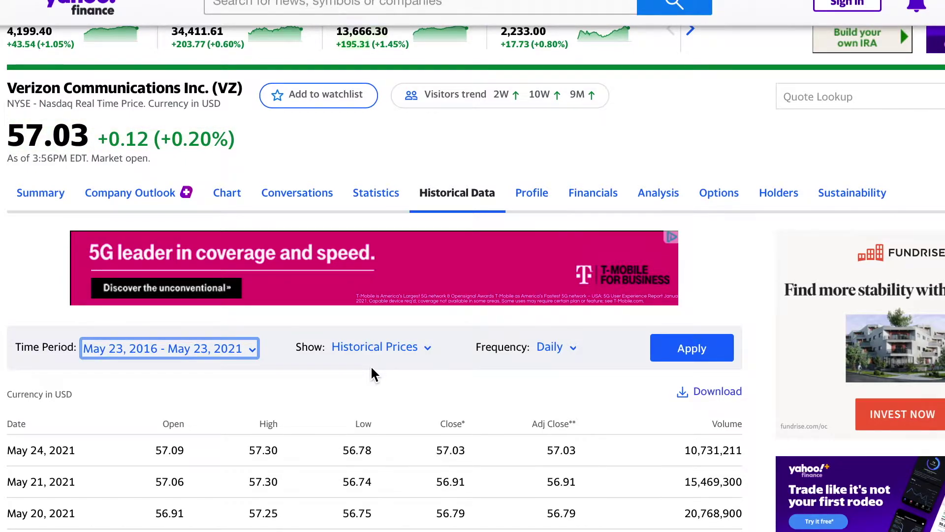
click(554, 347)
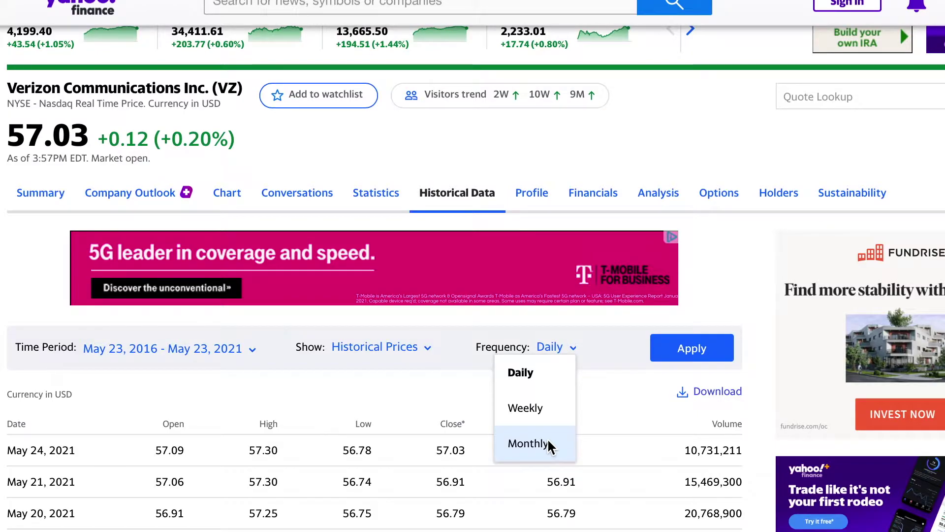
click(549, 446)
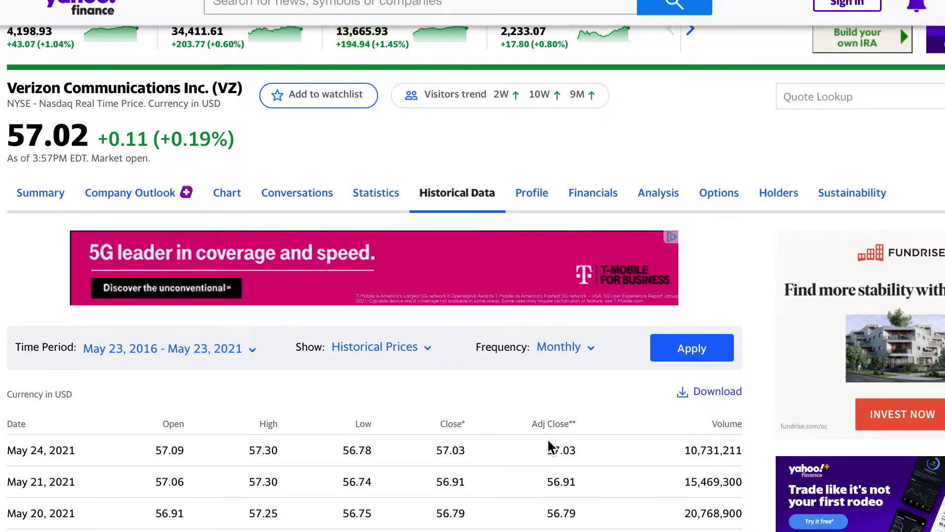
click(561, 347)
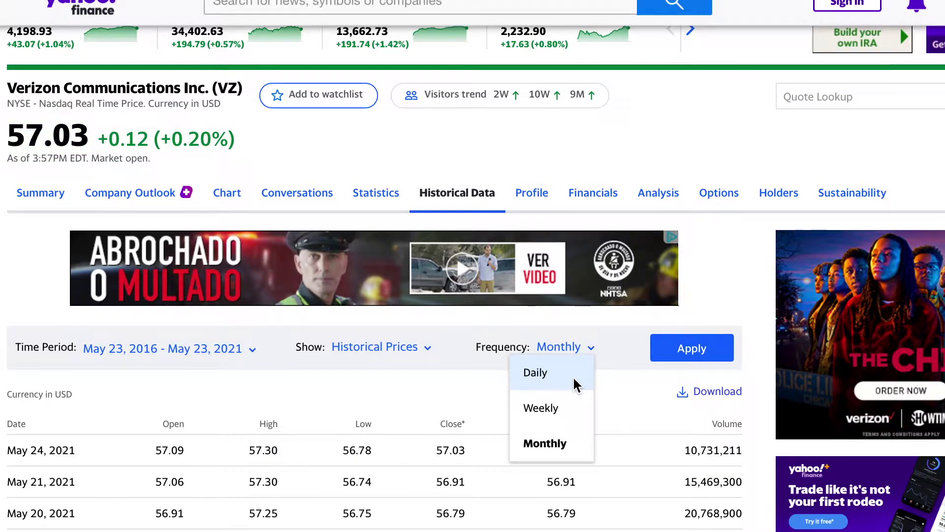
click(690, 353)
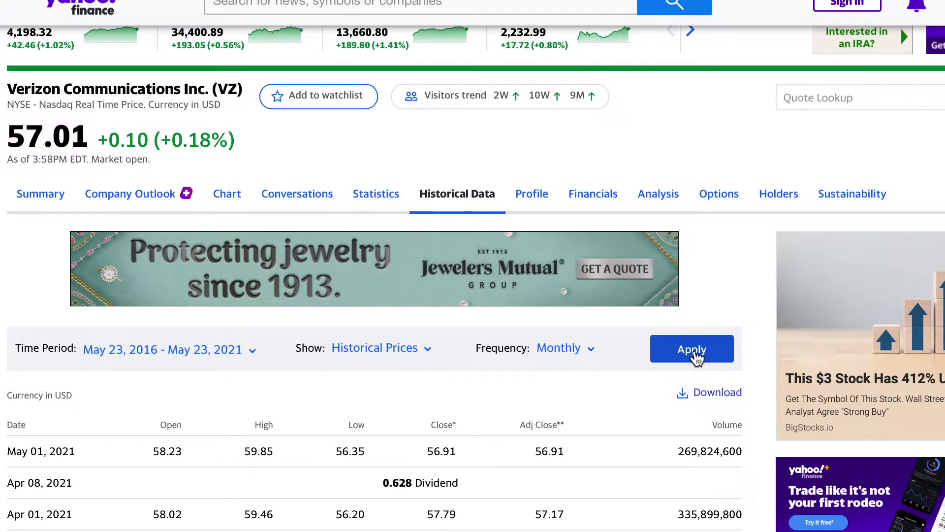
Step: Download the monthly price history and open VZ.csv in the spreadsheet app
scroll(690, 355, down, 3)
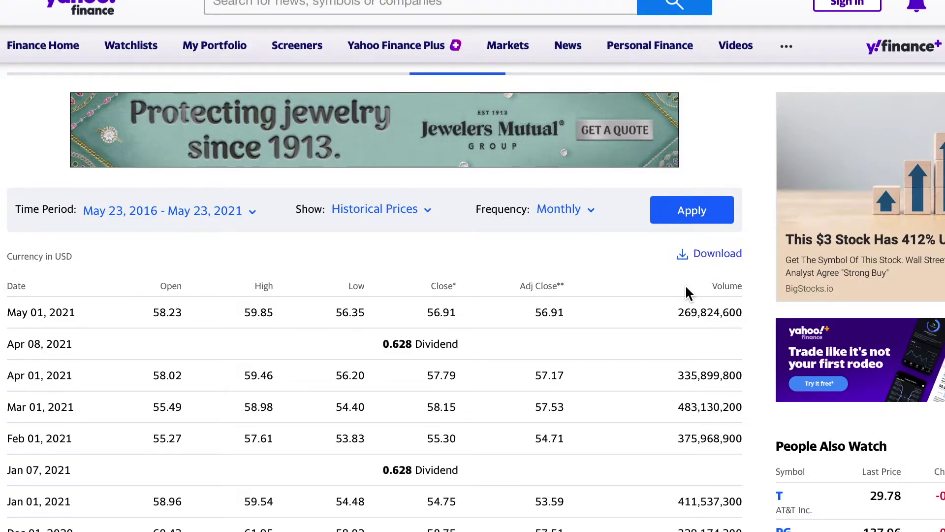
click(714, 262)
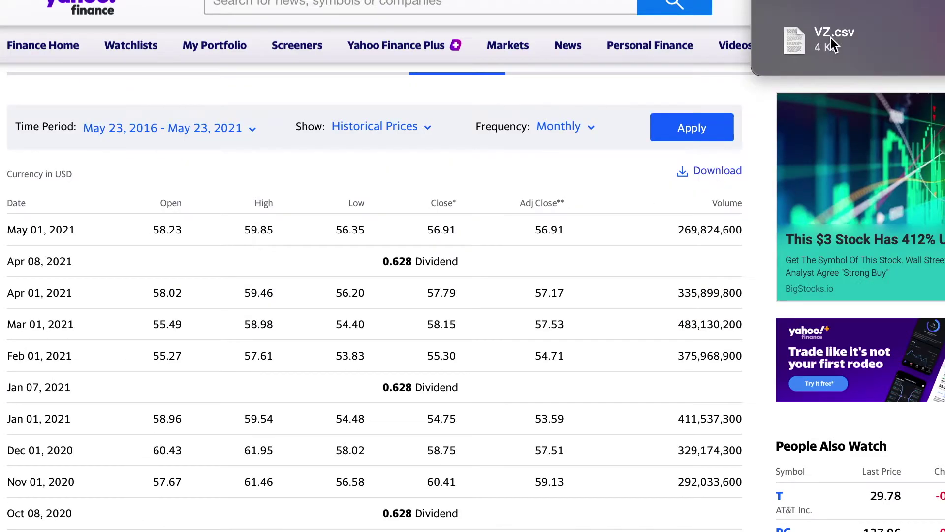
double_click(831, 44)
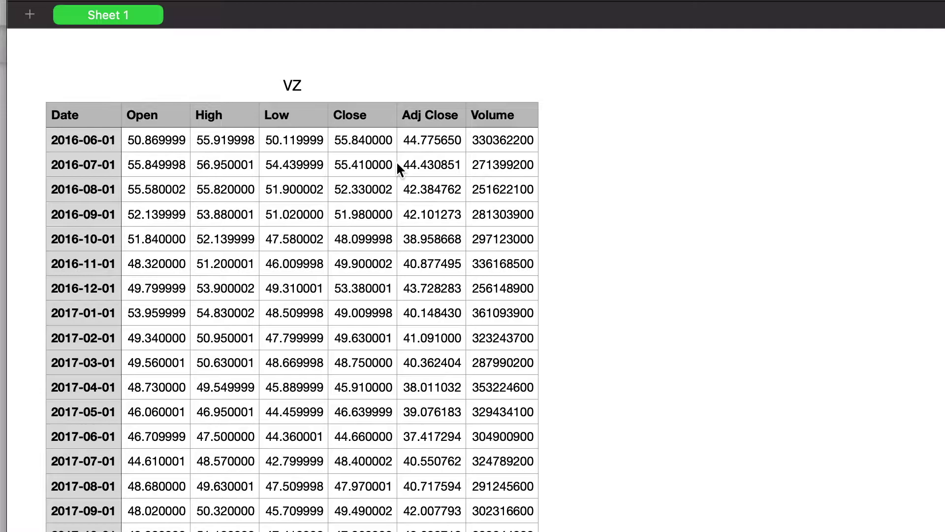
Step: Delete the Open, High, Low, Adj Close and Volume columns, keeping only Date and Close
click(142, 114)
click(179, 49)
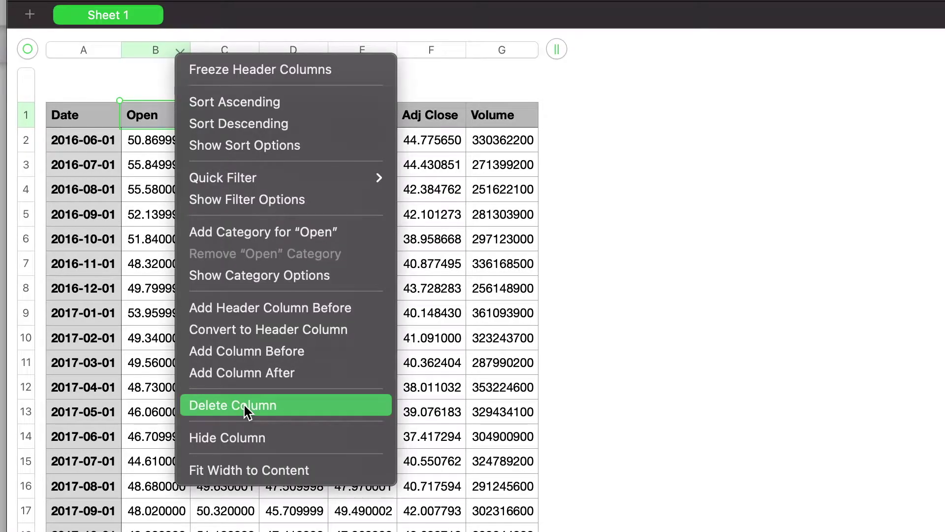
click(245, 411)
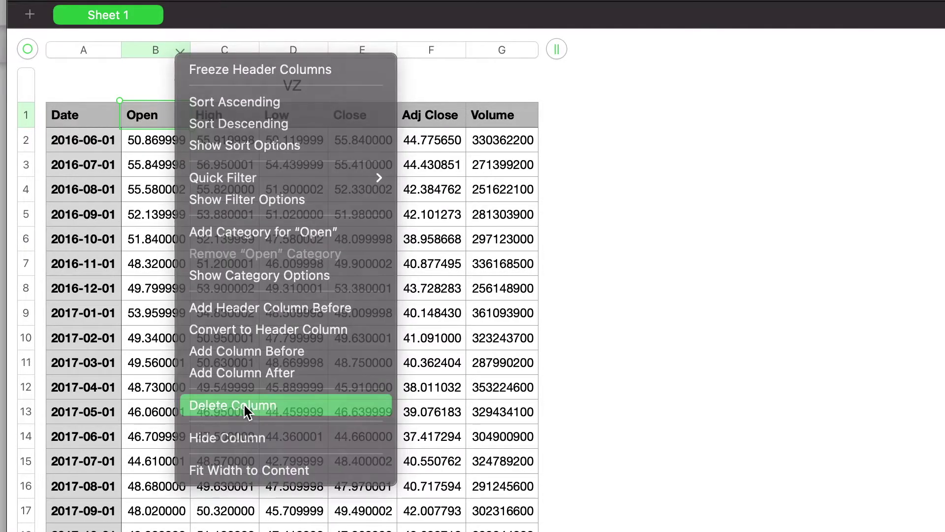
click(232, 397)
click(180, 50)
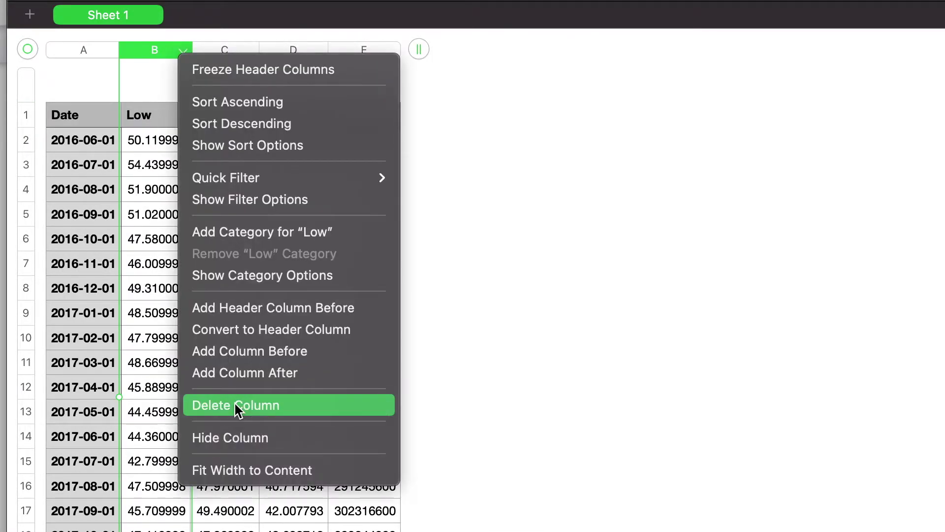
click(291, 404)
click(248, 50)
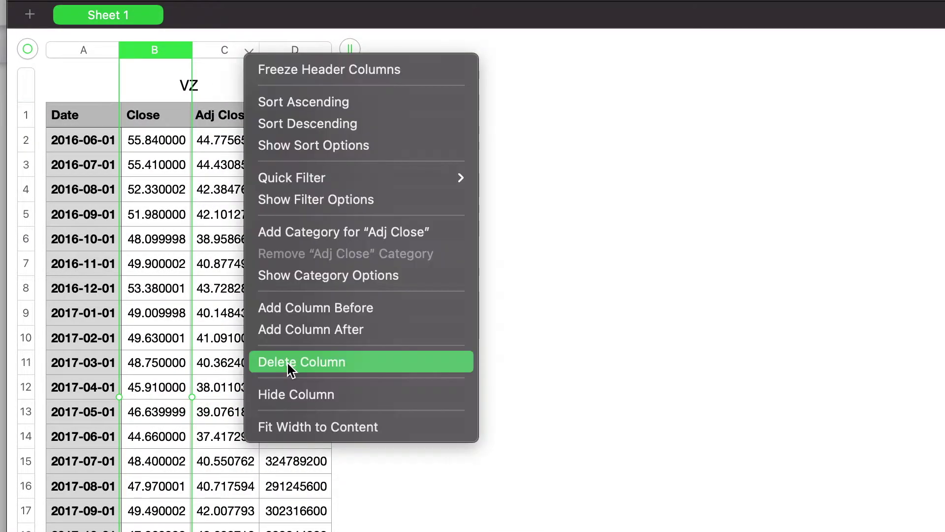
click(289, 363)
click(250, 50)
click(298, 362)
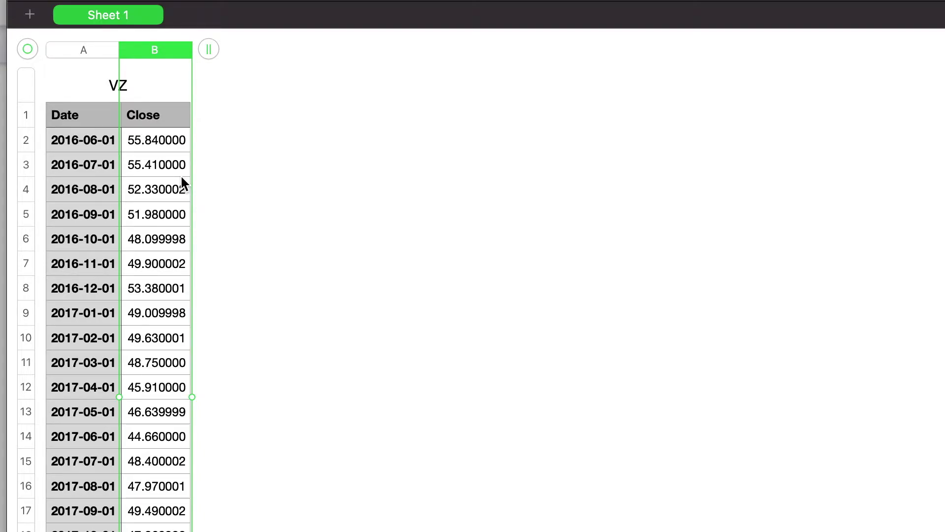
Step: Add a column after Close and give it the header Dividend
click(213, 55)
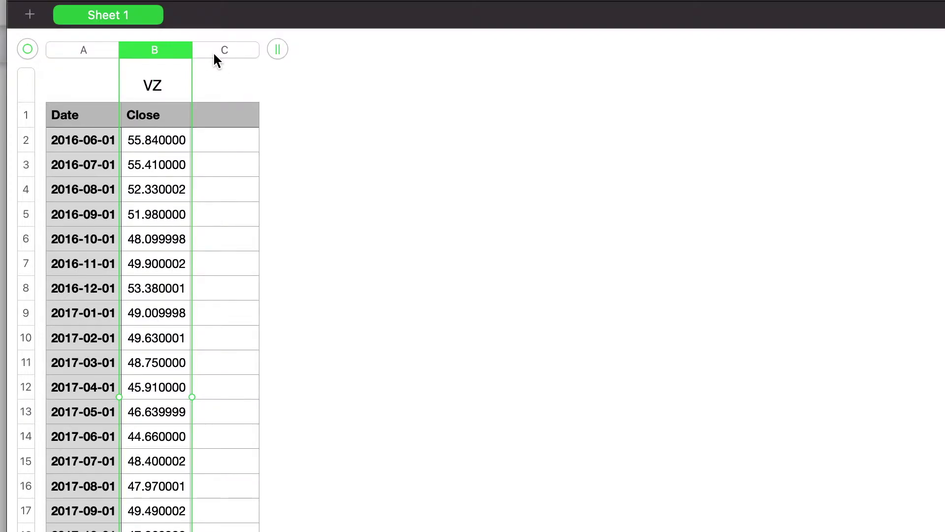
click(225, 115)
text(Dividend)
key(Return)
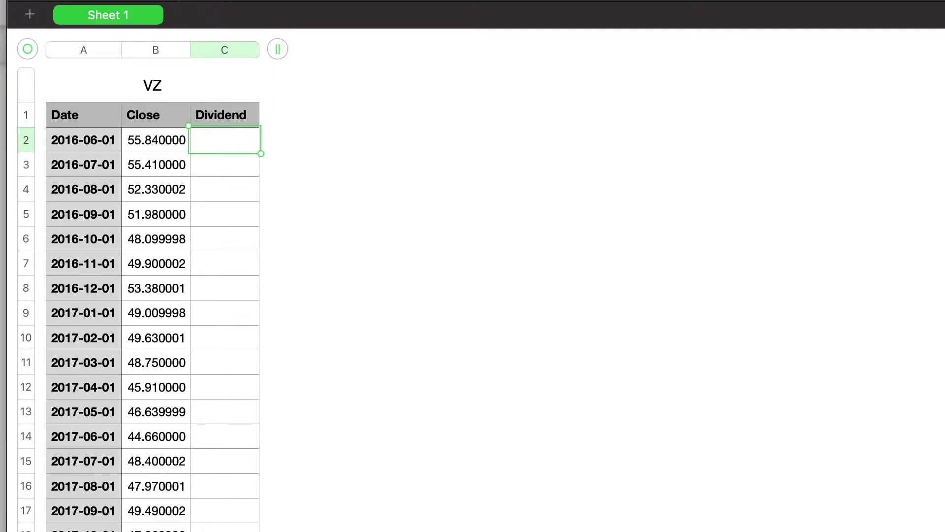
Step: Look up the quarterly dividends in the online price history and fill 0.628 from 2020-10-01 down to 2021-05-01 in the Dividend column
key(super+Tab)
scroll(382, 387, down, 5)
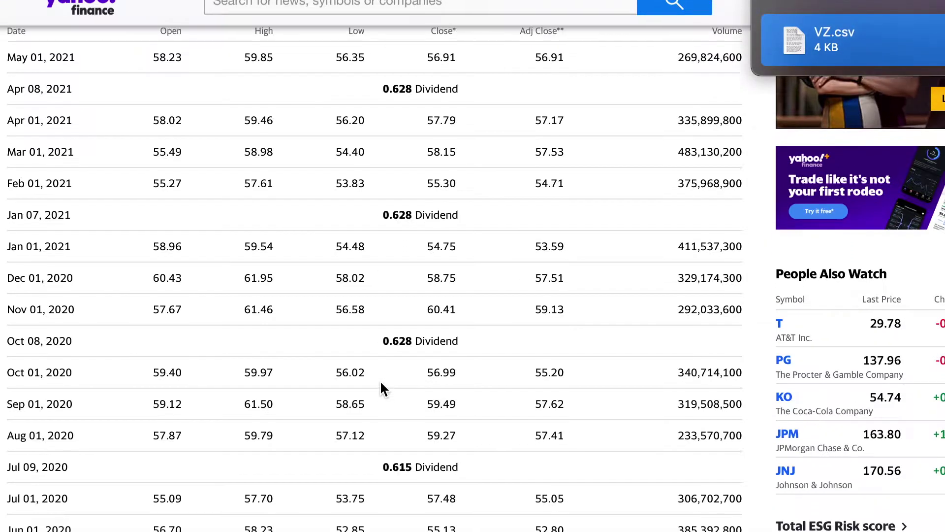
scroll(381, 383, down, 4)
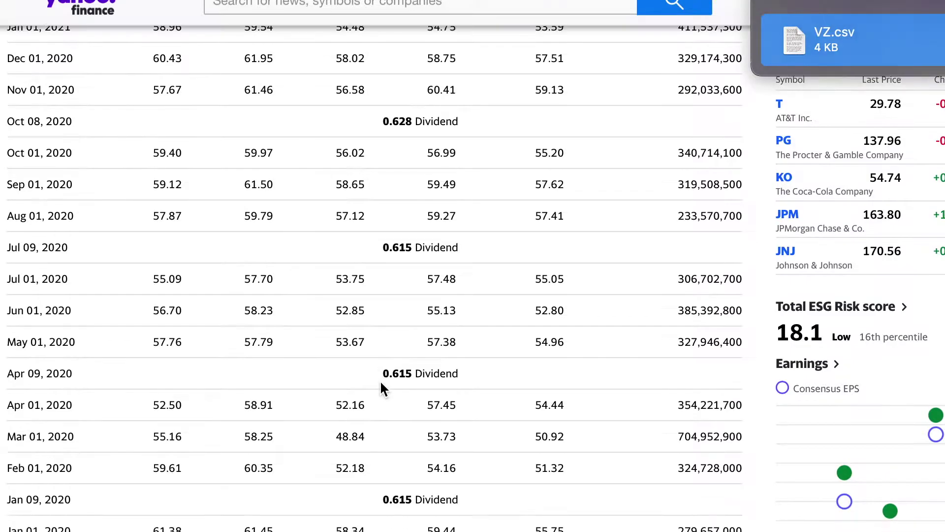
scroll(381, 384, down, 9)
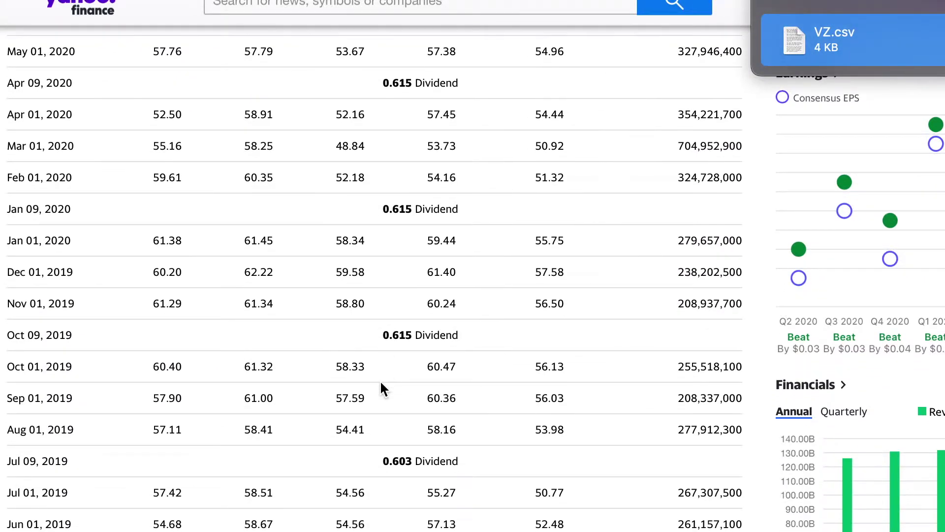
scroll(382, 386, down, 7)
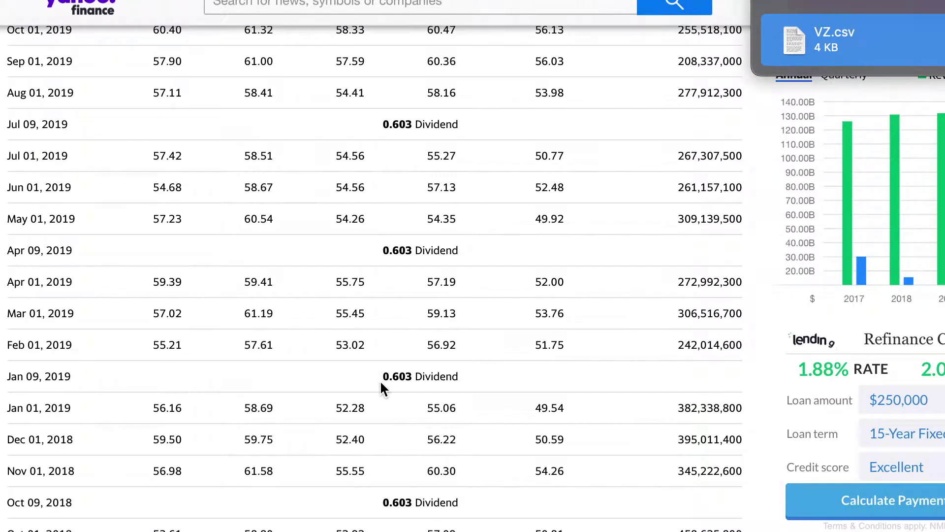
scroll(383, 389, down, 8)
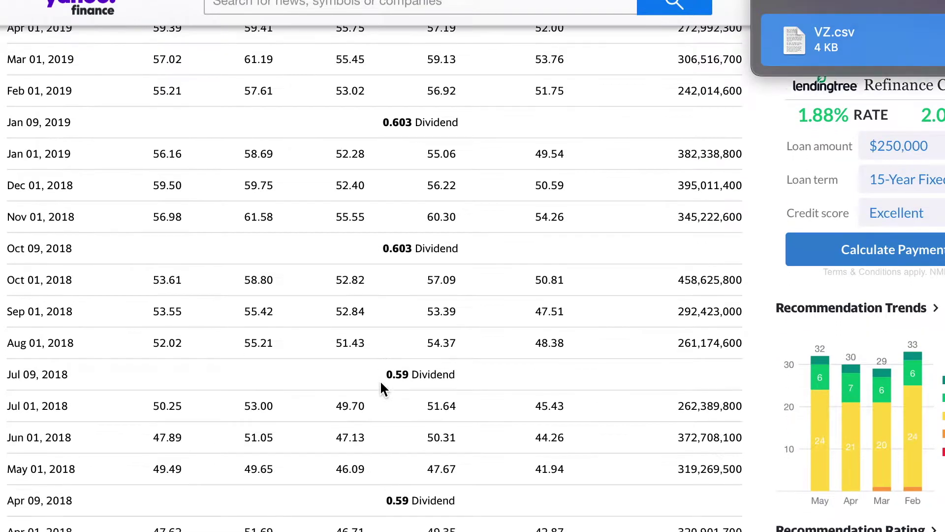
scroll(383, 389, down, 20)
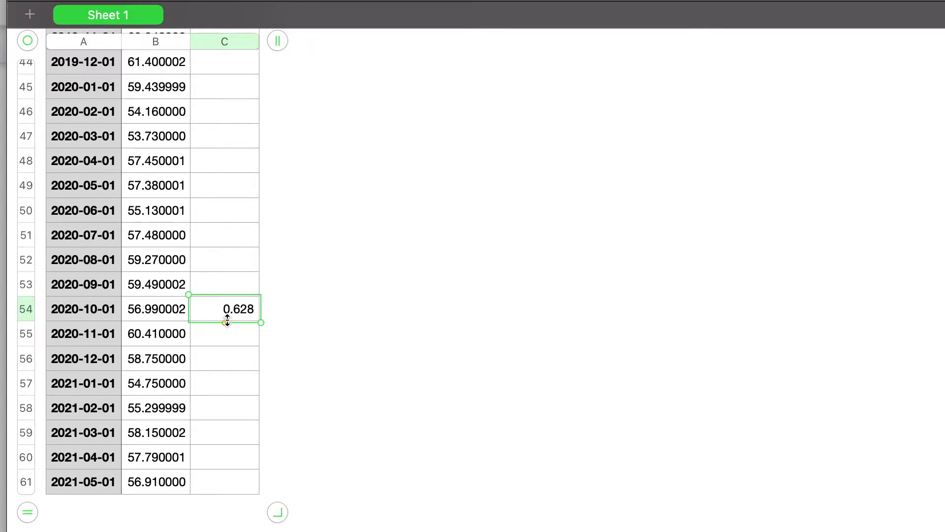
drag(226, 321, 235, 481)
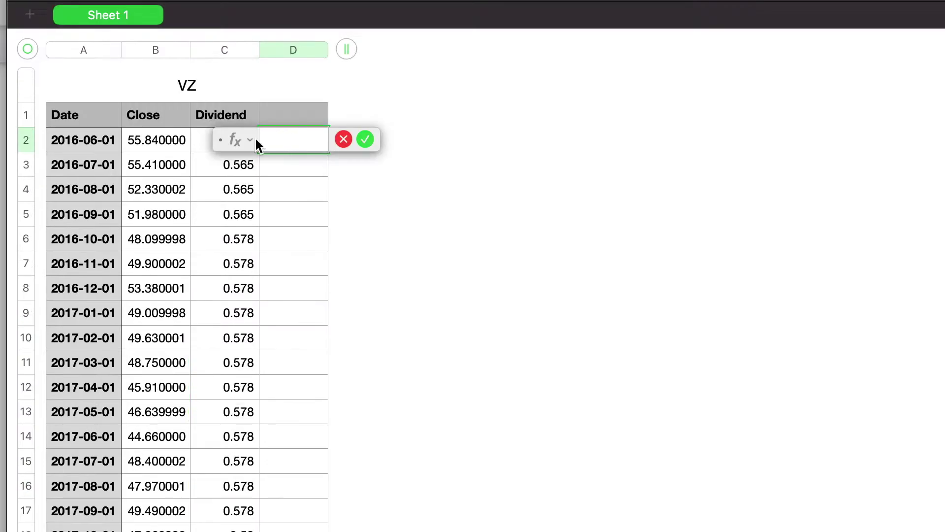
Step: Annualize the dividends in column D by multiplying the 2016-06-01 dividend by 4 and filling the formula down
click(204, 141)
text(*4)
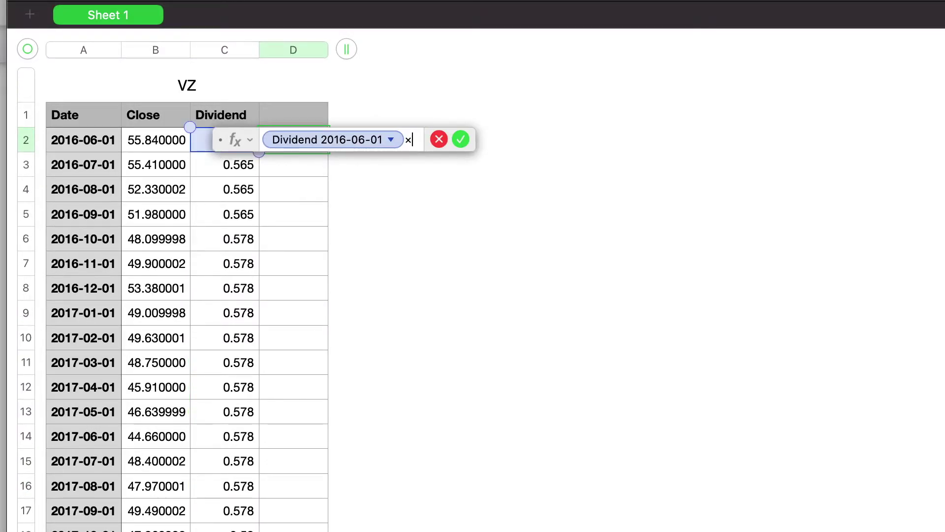
key(Return)
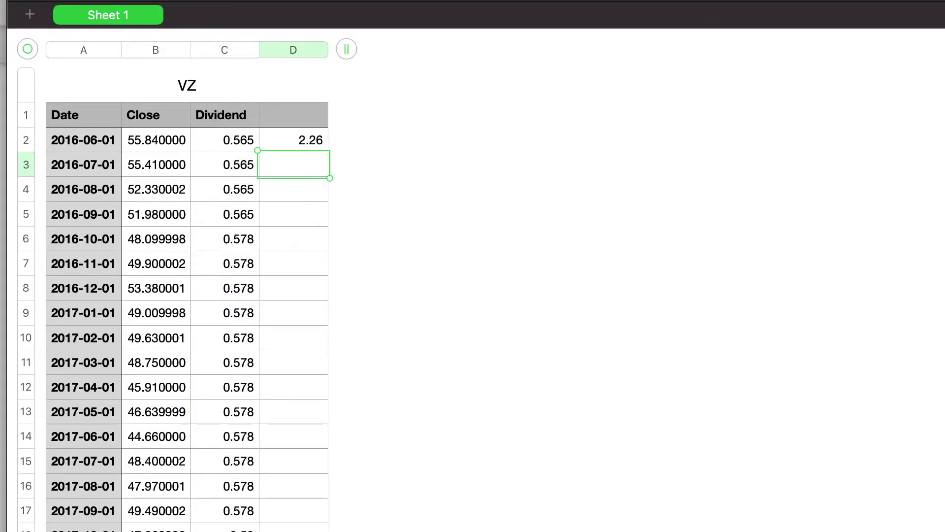
click(295, 137)
drag(294, 152, 296, 529)
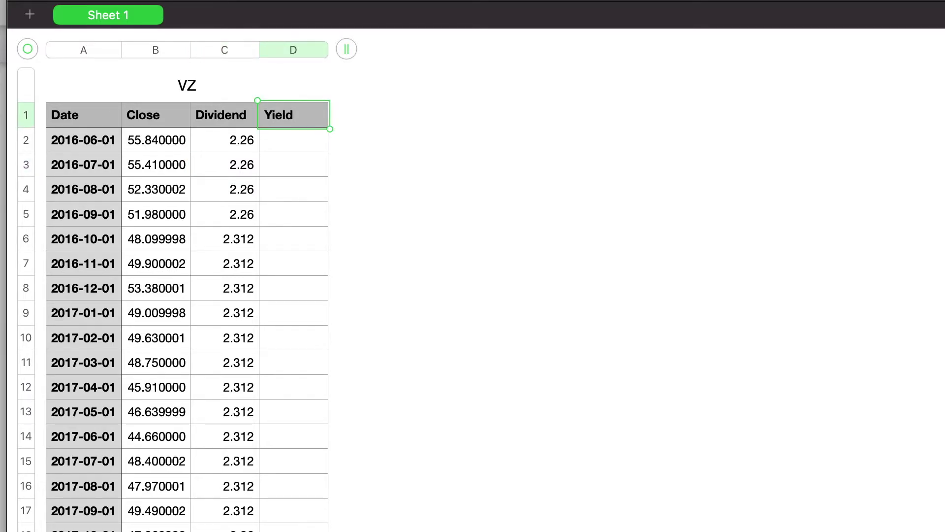
Step: Calculate the 2016-06-01 yield in D2 by dividing that row's Dividend by its Close
key(Return)
text(=)
click(232, 140)
text(/)
click(149, 141)
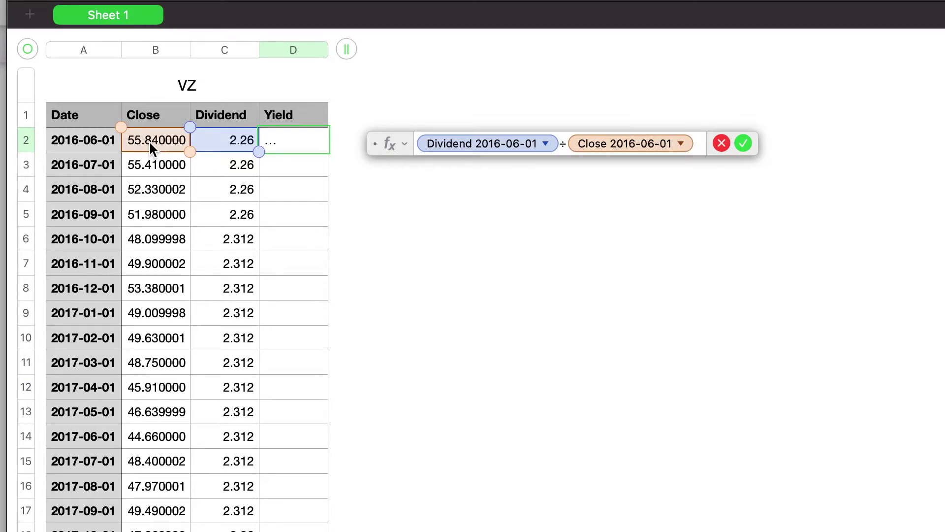
key(Return)
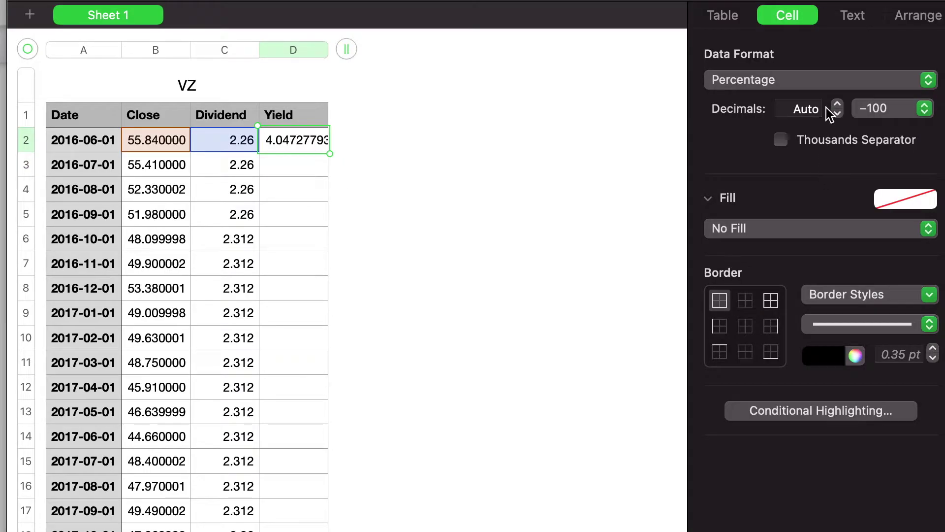
Step: Set the D2 yield percentage to two decimals and fill the formula down the Yield column
click(837, 112)
click(838, 104)
click(838, 104)
key(super+alt+i)
drag(294, 153, 288, 530)
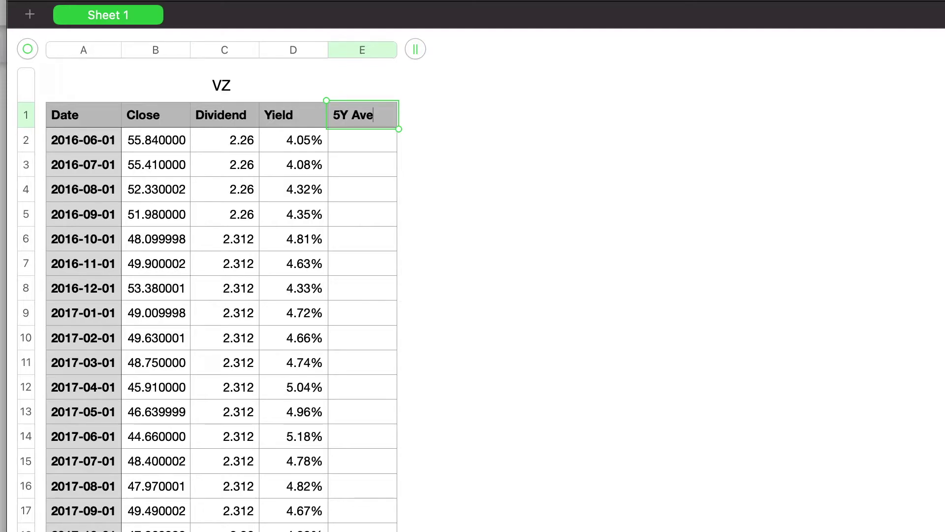
Step: Average the yields in E2 with the absolute range $D$2:$D$61 and fill the formula down the 5Y Ave column
key(Return)
text(=AVERAGE()
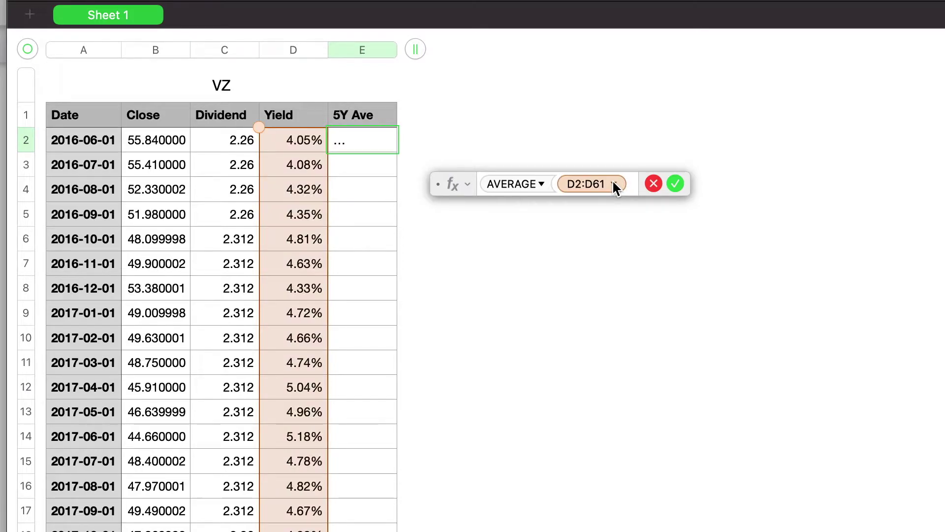
click(613, 183)
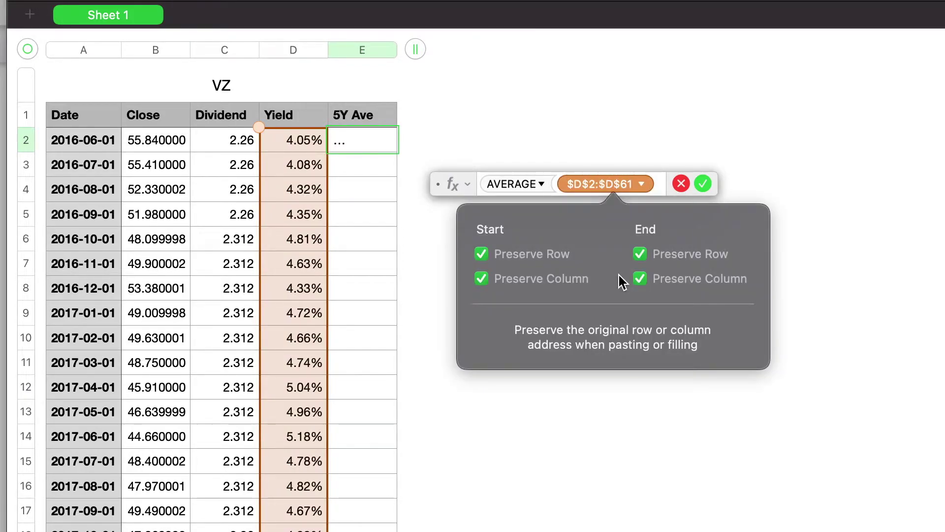
click(703, 188)
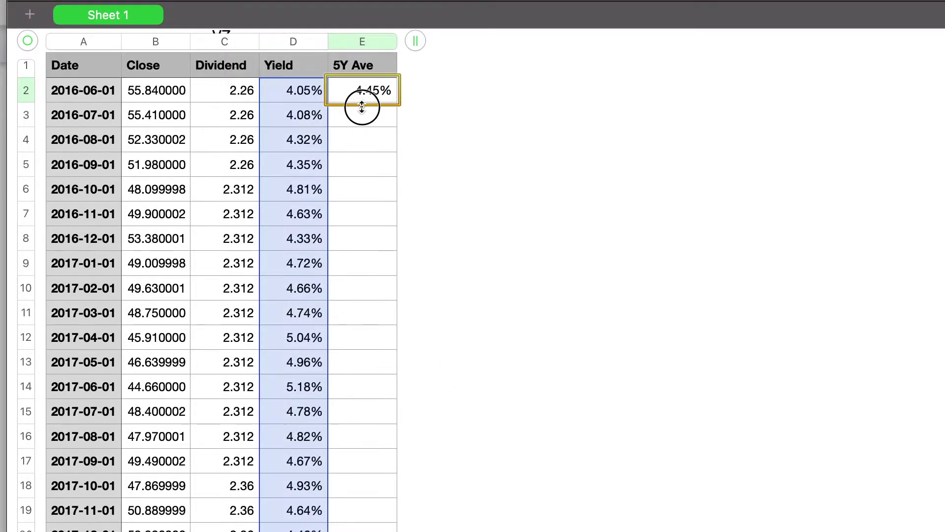
drag(362, 104, 361, 530)
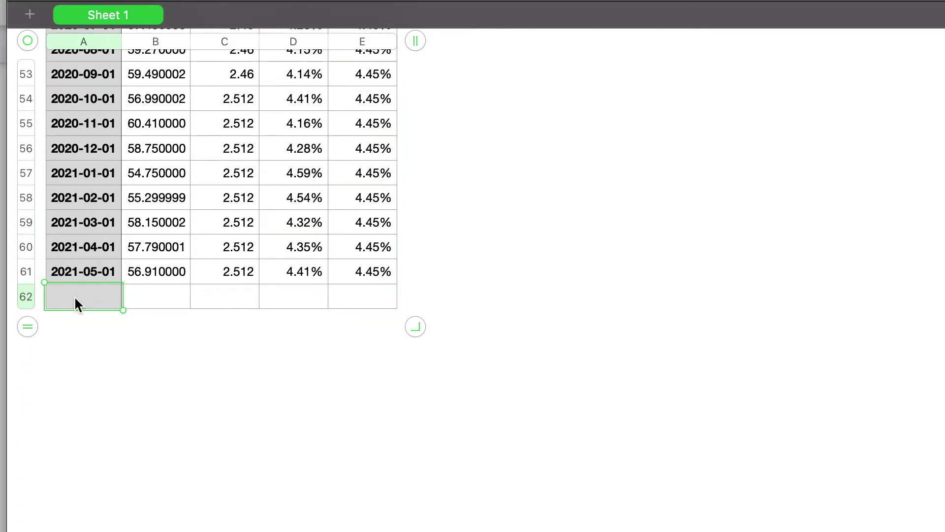
Step: Label row 62 as Current and insert a stock quote for Verizon Communications Inc. (VZ) showing its Price in B62
text(Current)
key(Tab)
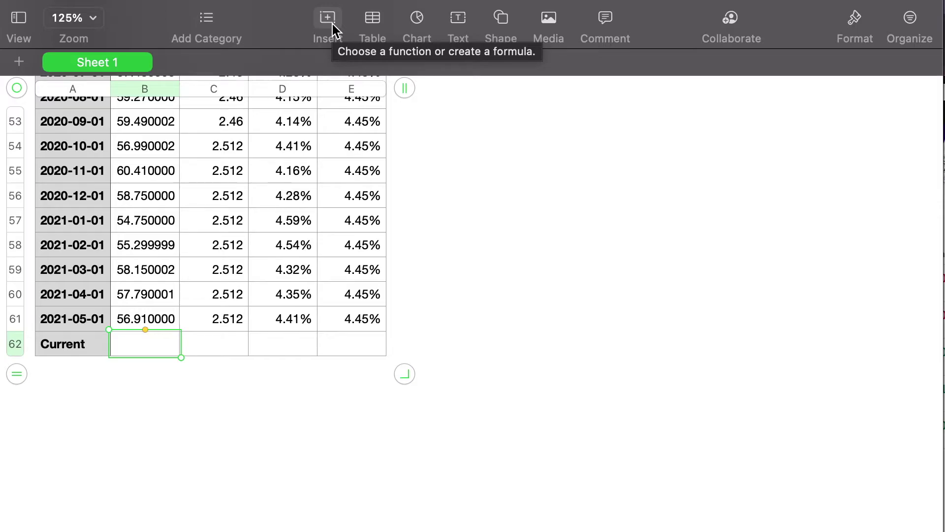
click(328, 20)
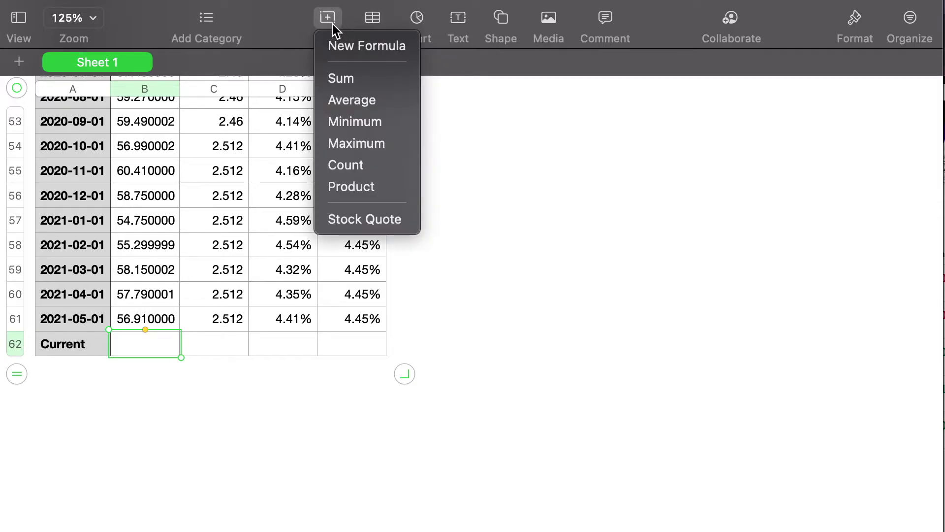
click(360, 217)
text(VZ)
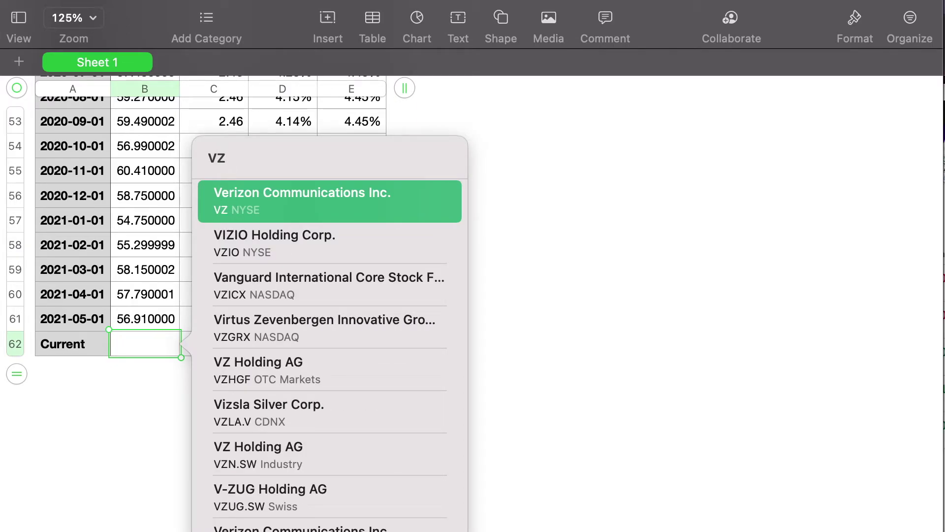
click(323, 210)
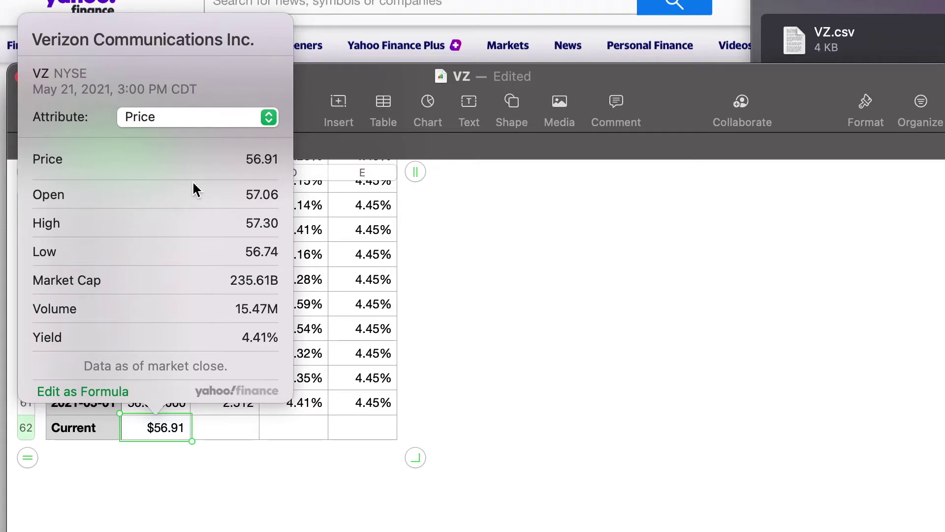
key(Escape)
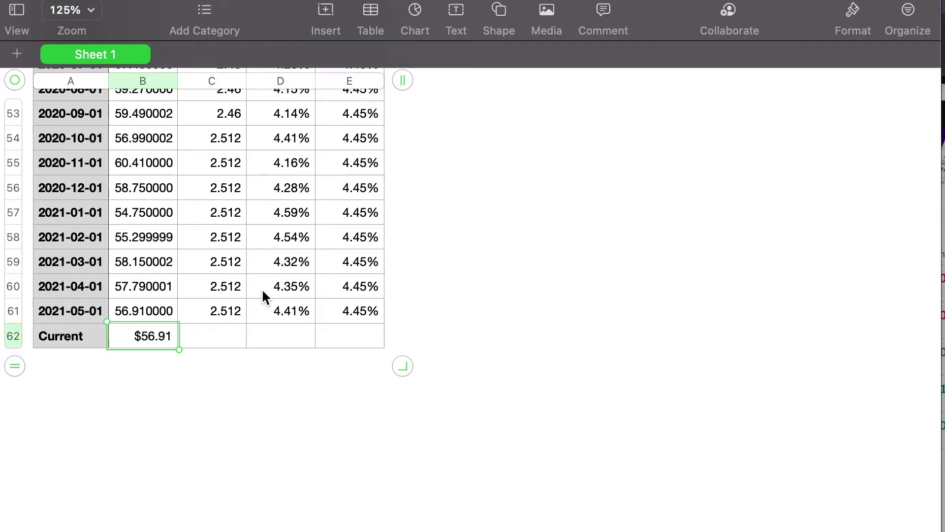
Step: Fill the Dividend, Yield and 5Y Ave cells of the 2021-05-01 row down into the Current row
click(222, 312)
drag(212, 324, 213, 341)
click(281, 317)
drag(281, 323, 285, 341)
click(351, 311)
click(357, 332)
drag(350, 321, 350, 335)
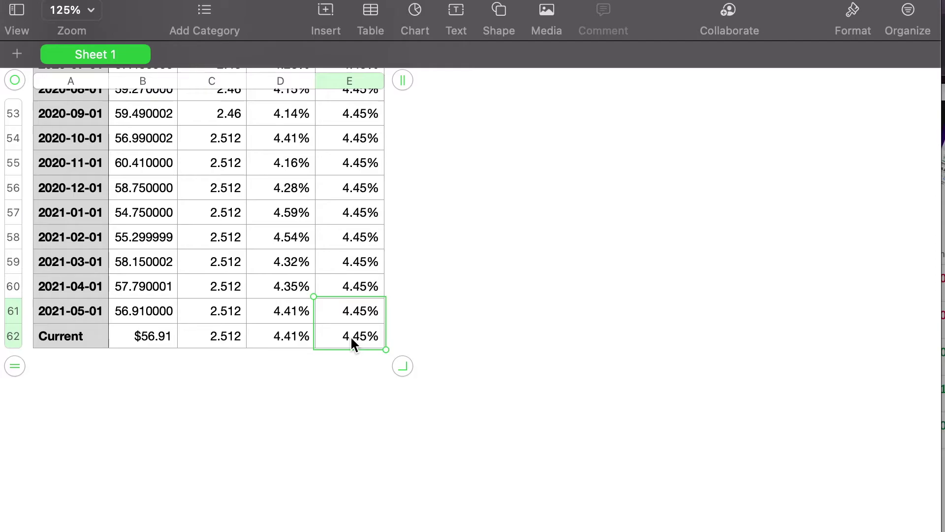
Step: Insert a 2D line chart and plot the Yield column from 2016-06-01 through the Current row
click(415, 27)
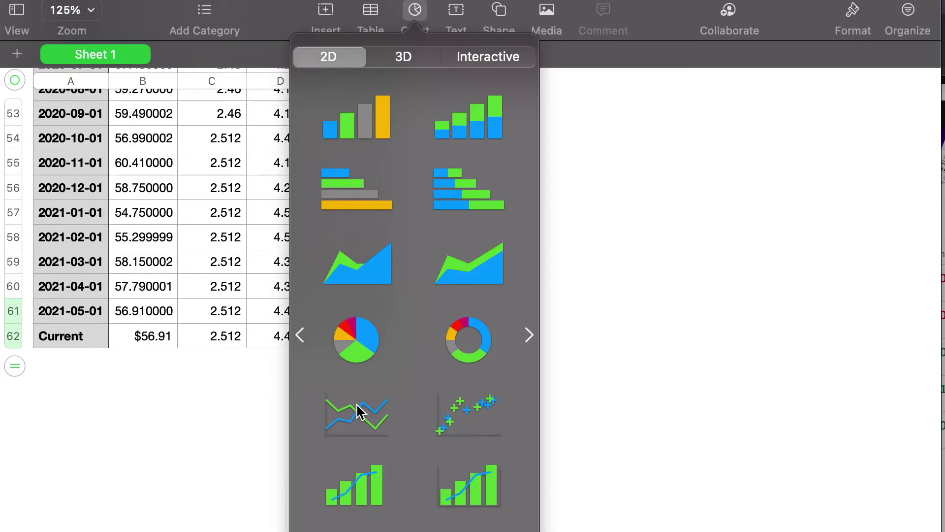
click(359, 412)
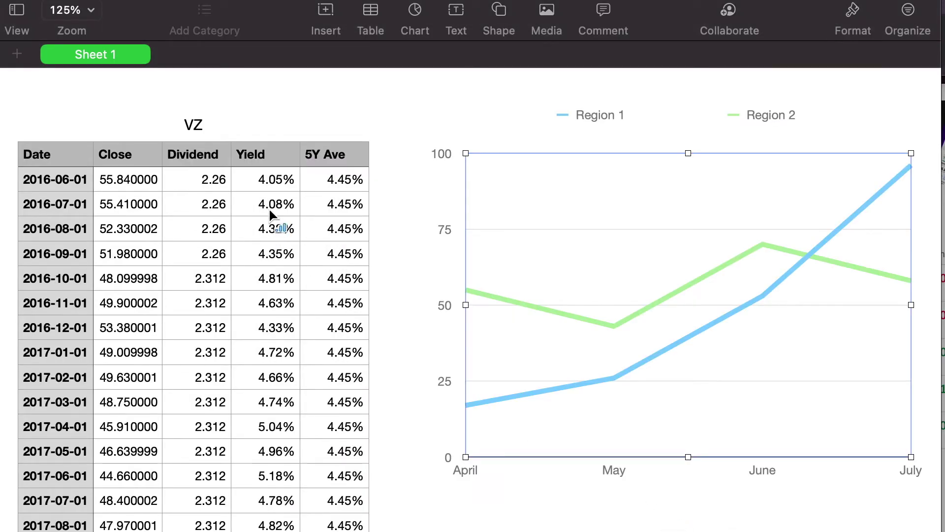
drag(276, 185, 277, 531)
scroll(470, 300, down, 7)
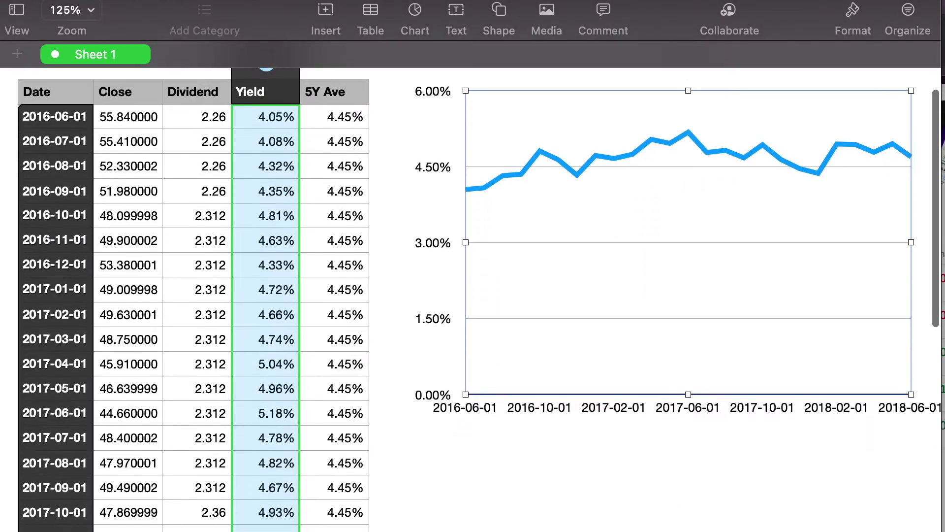
scroll(277, 311, down, 20)
shift+click(276, 311)
scroll(314, 283, up, 20)
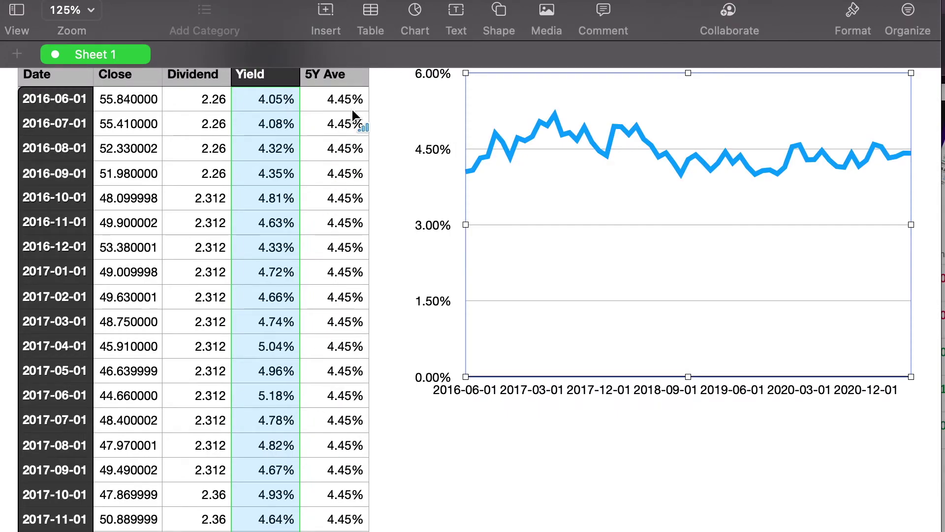
Step: Add the 5Y Ave column from 2016-06-01 through the Current row to the chart as a second series
click(350, 104)
drag(350, 104, 348, 531)
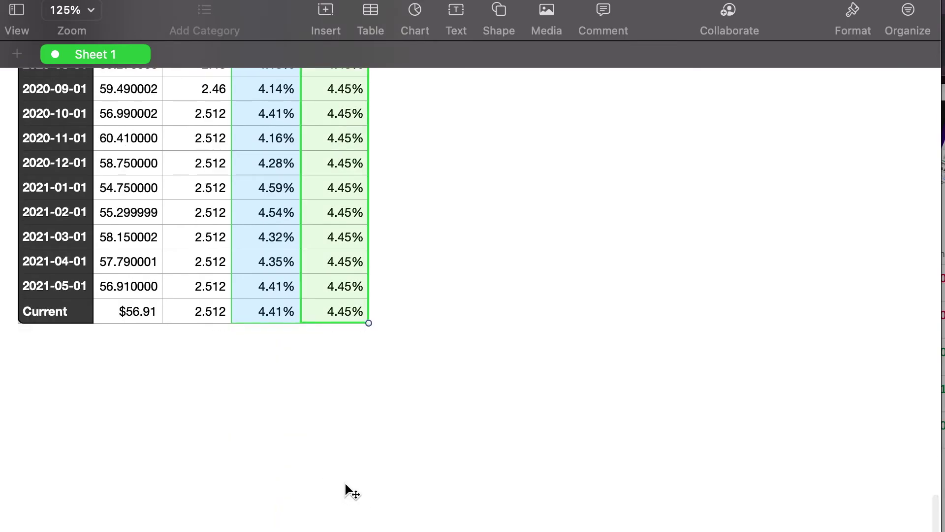
scroll(350, 491, up, 20)
Step: Set the chart's category (X) axis label references to the Date column, starting from its header cell A1
click(510, 338)
click(852, 15)
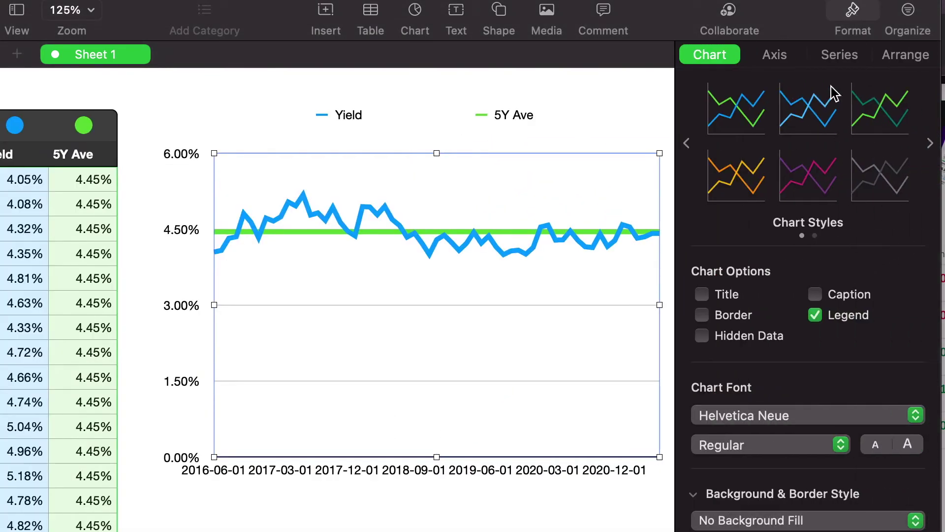
click(775, 55)
click(844, 89)
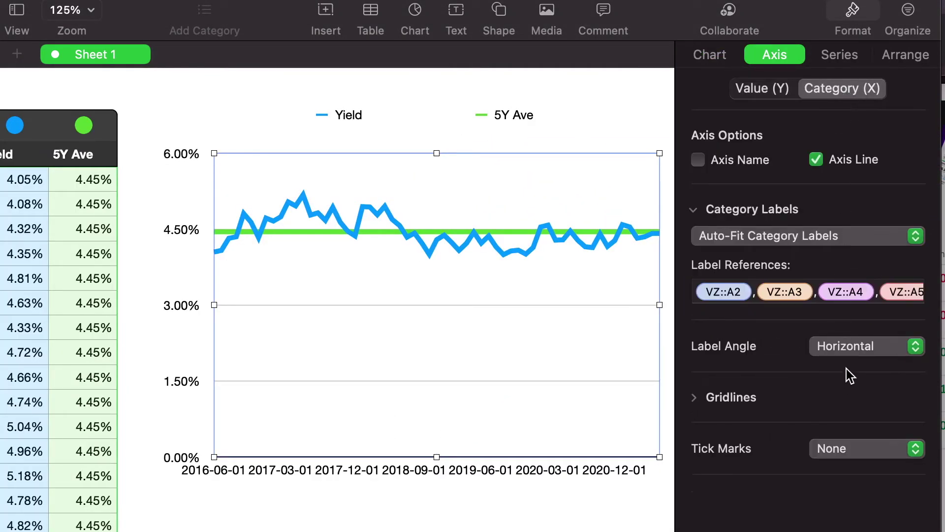
click(869, 294)
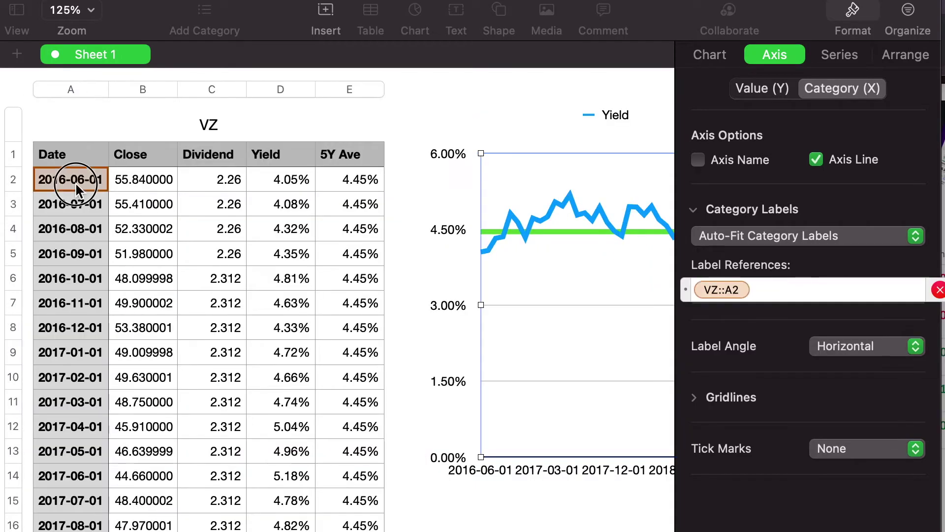
drag(99, 531, 91, 482)
key(Return)
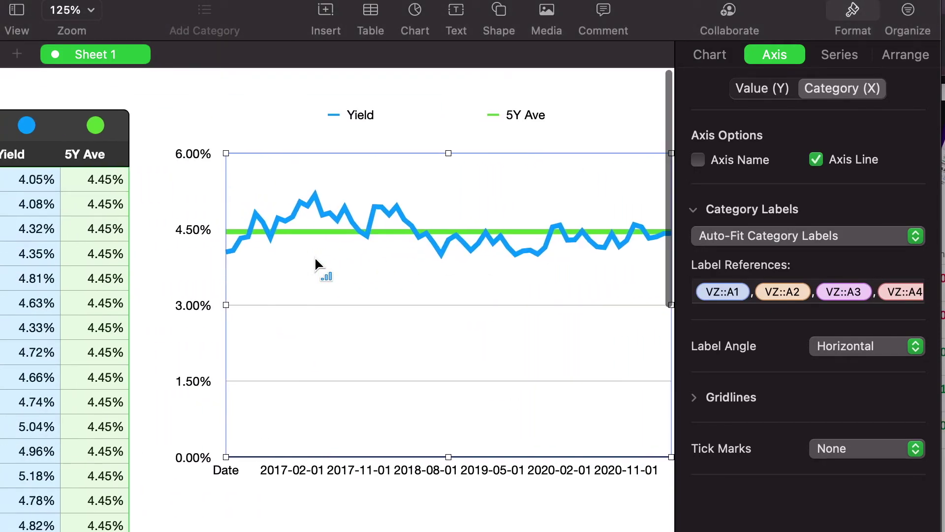
Step: Increase the number of major steps on the chart's value (Y) axis scale
click(762, 89)
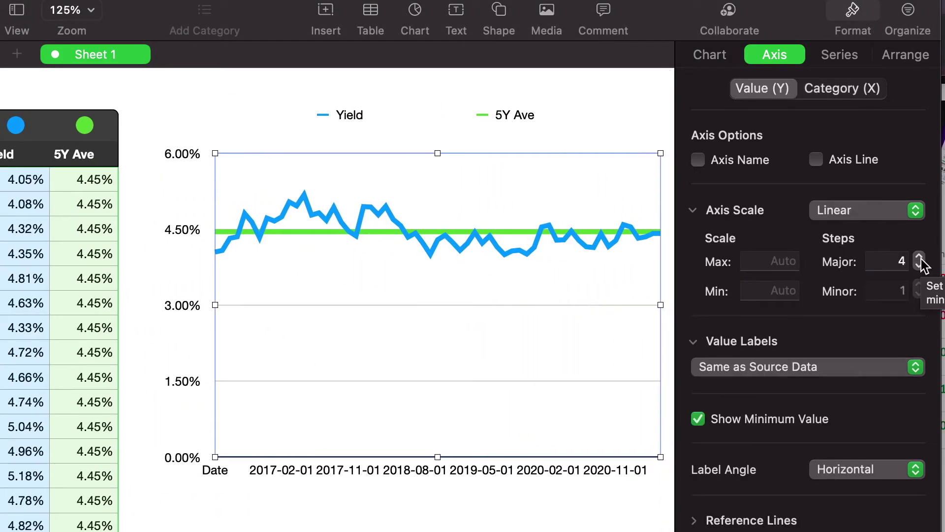
click(919, 257)
click(919, 257)
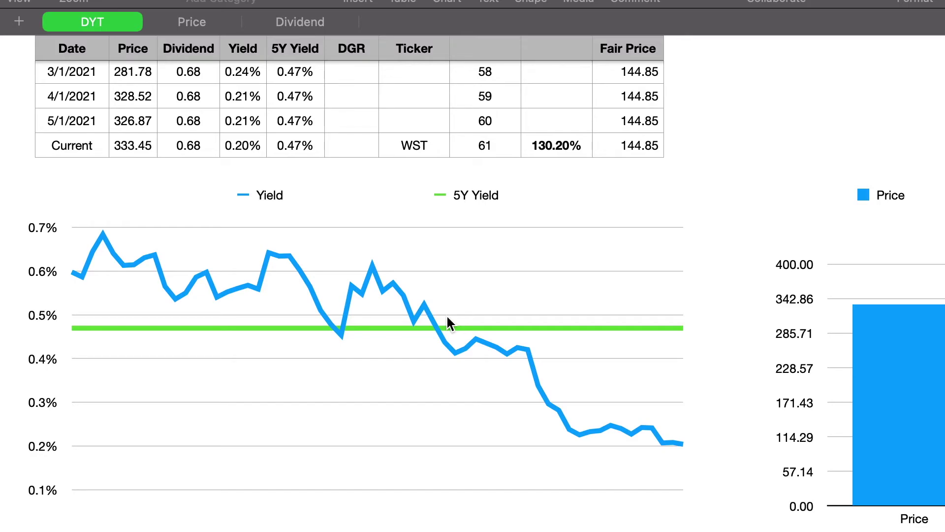
Step: Inspect the Current row's ticker cell and the HLOOKUP formulas in the Price and Dividend columns of the DYT sheet
click(413, 148)
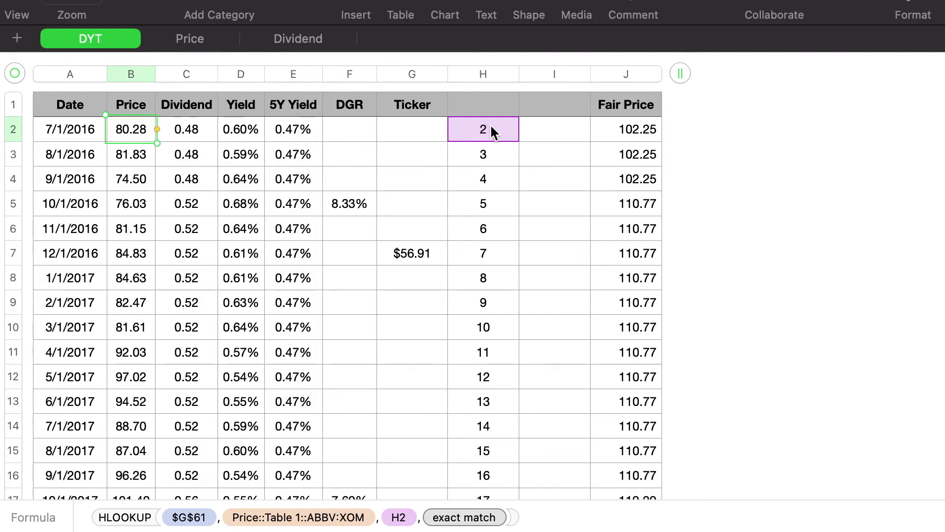
click(143, 154)
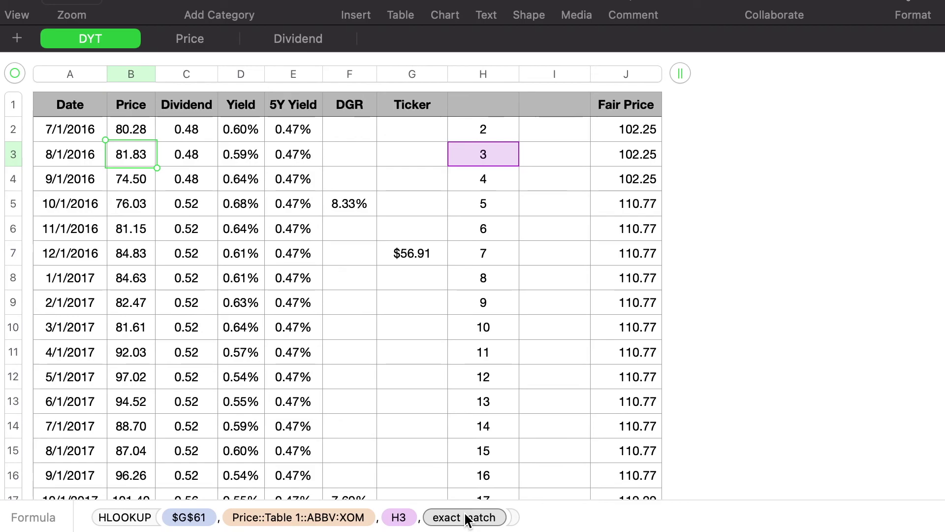
click(190, 140)
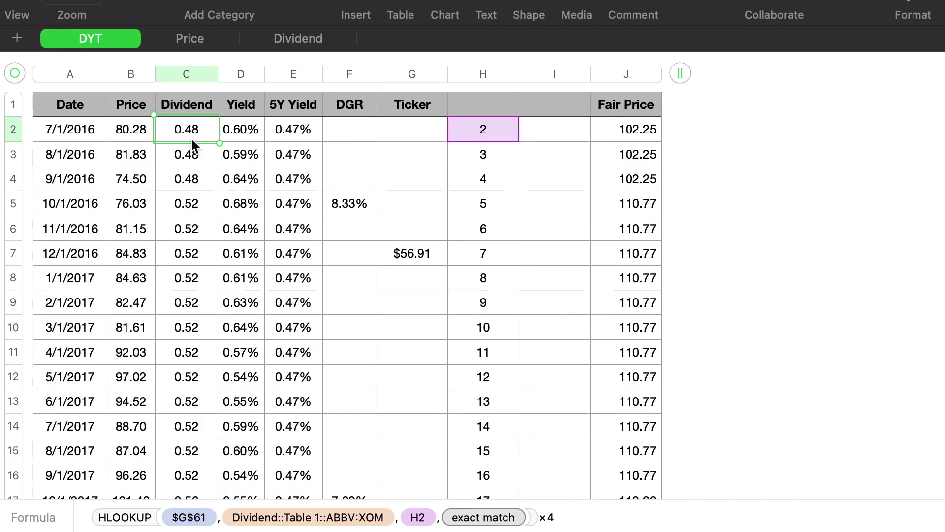
scroll(264, 294, down, 20)
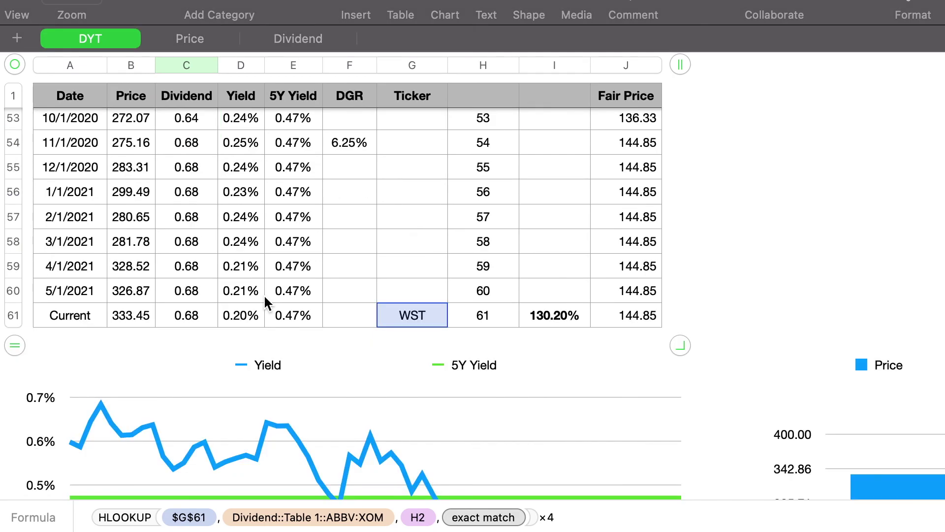